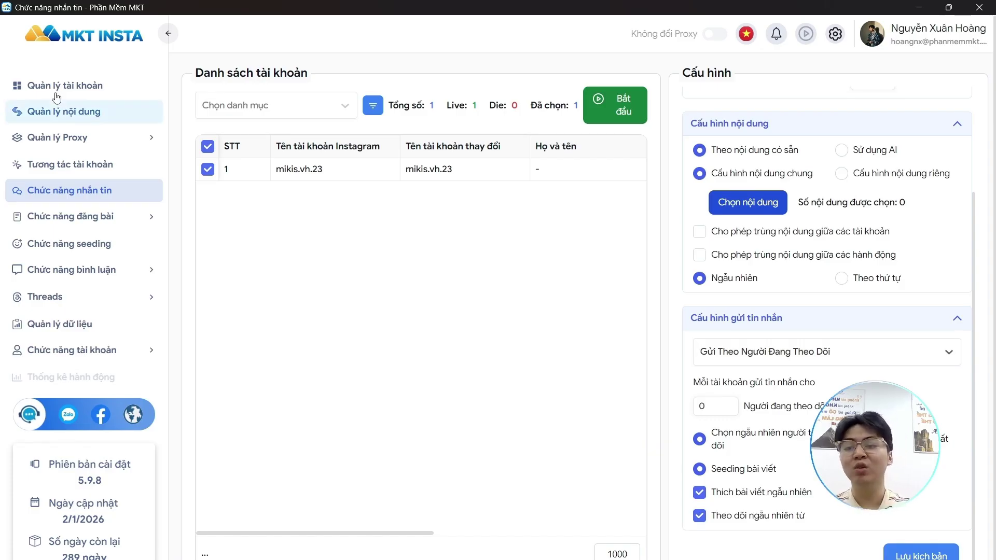
Step: Open the Instagram posting function (Đăng bài Instagram) within the posting features
left_click(60, 219)
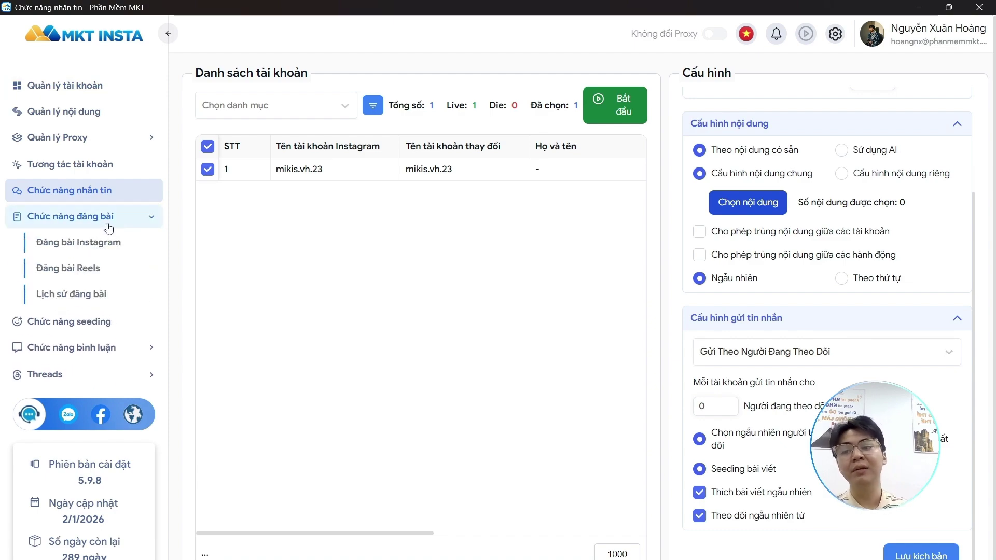
left_click(91, 248)
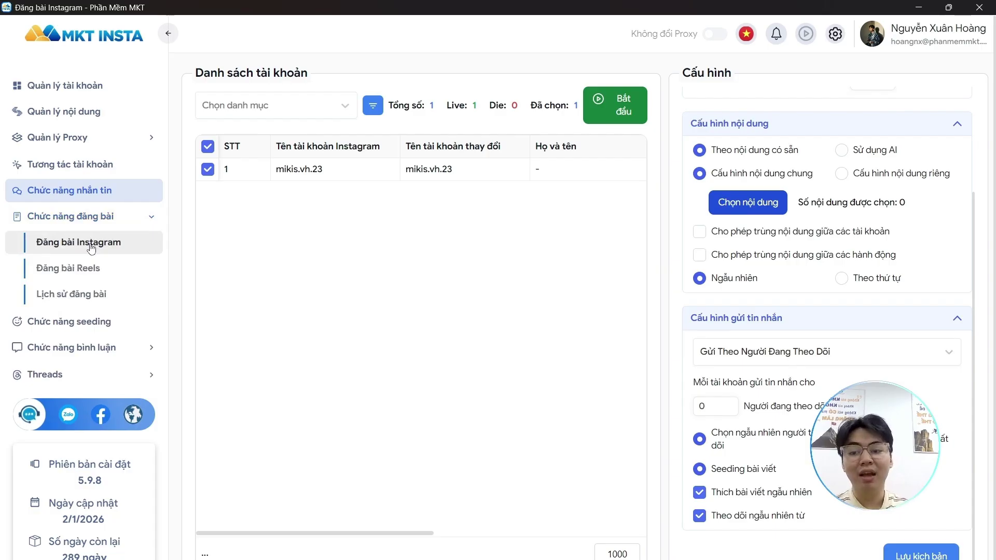
left_click(74, 271)
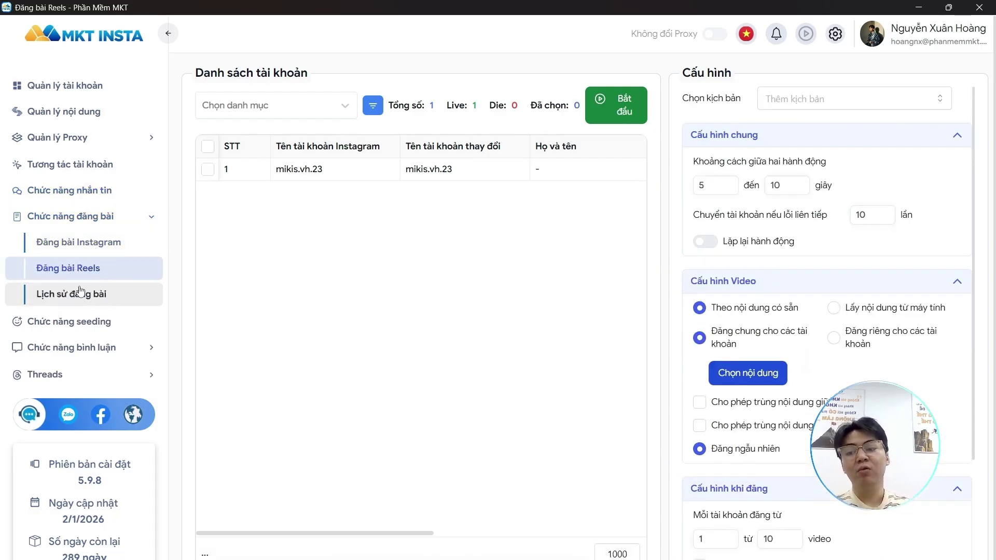
left_click(100, 251)
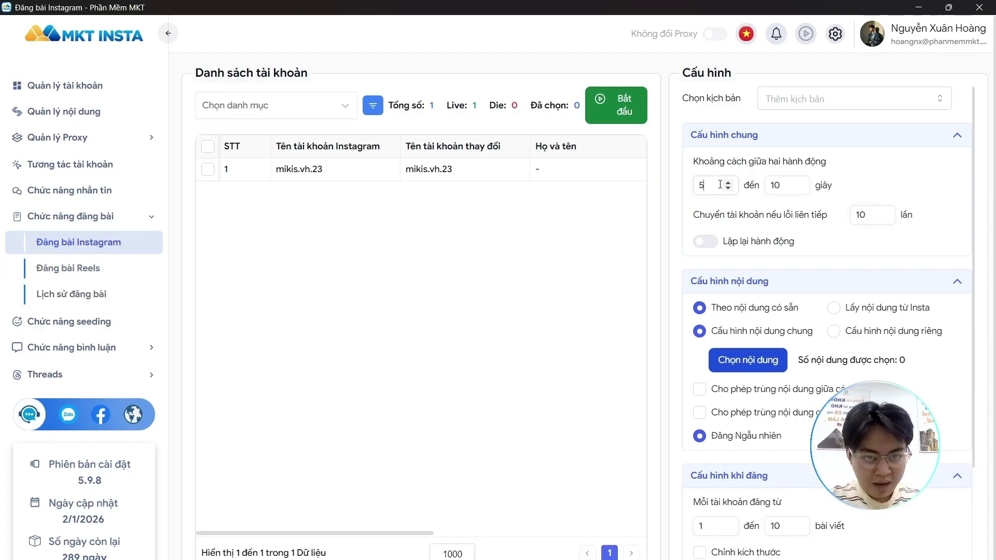
Step: Set the interval between two actions to 60–120 seconds and switch accounts after 20 consecutive errors
type("60")
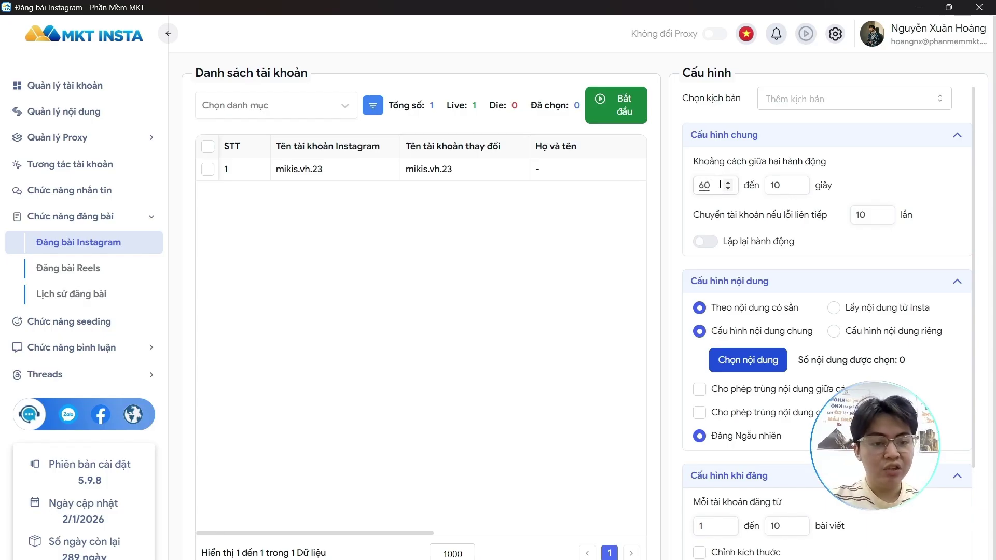
left_click(788, 187)
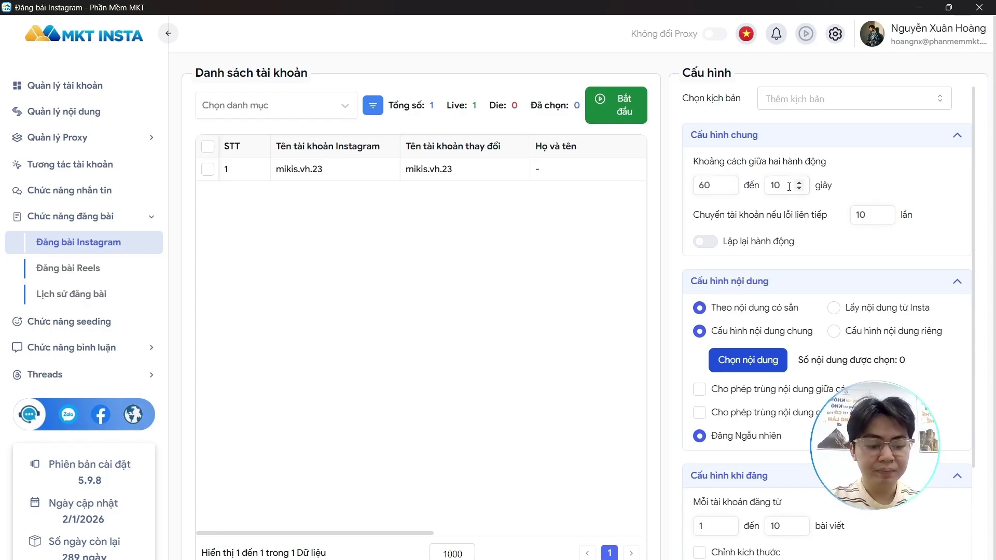
key("BackSpace")
type("20")
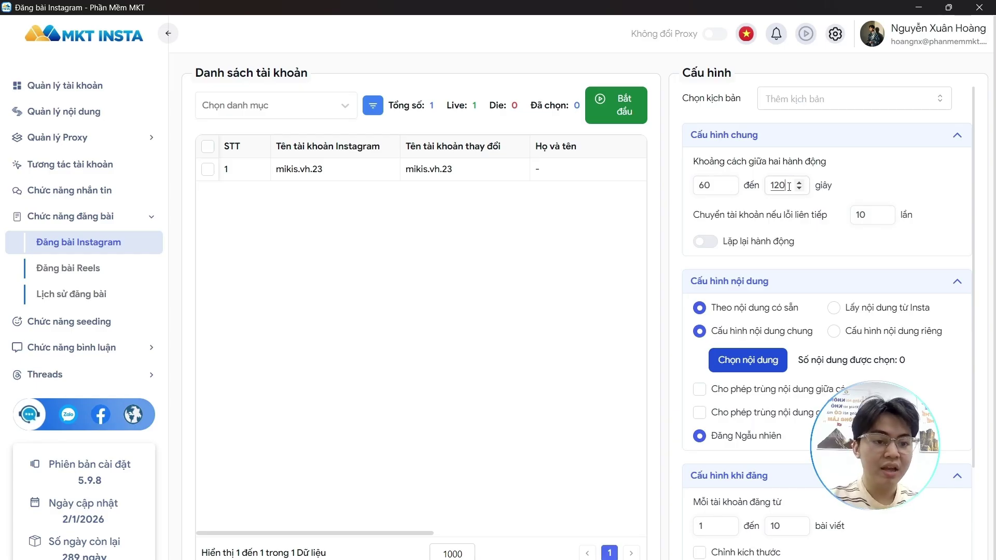
left_click(871, 213)
key("BackSpace")
key("BackSpace")
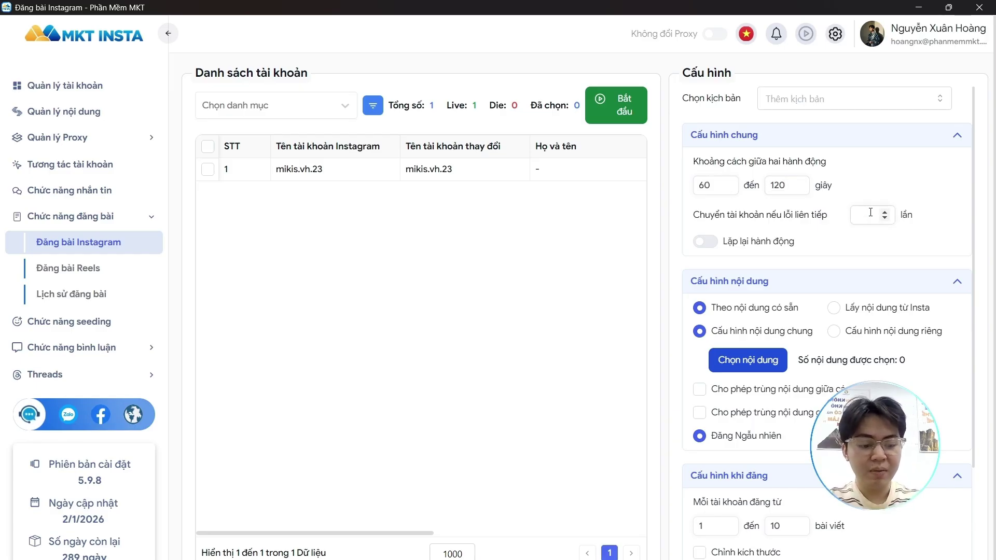
type("20")
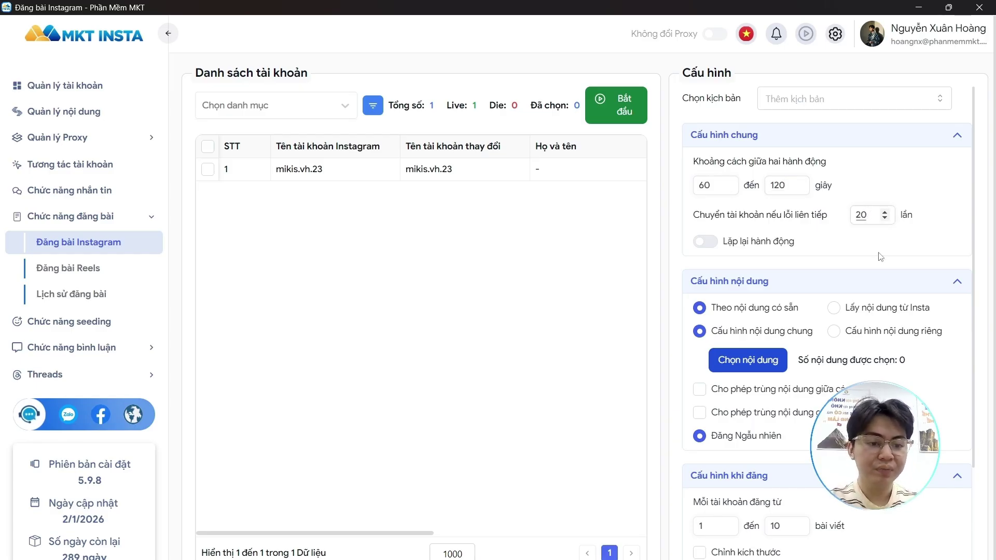
Step: Check the content choices under Lấy nội dung từ Insta and return the content source to Theo nội dung có sẵn
scroll(881, 256, "down", 2)
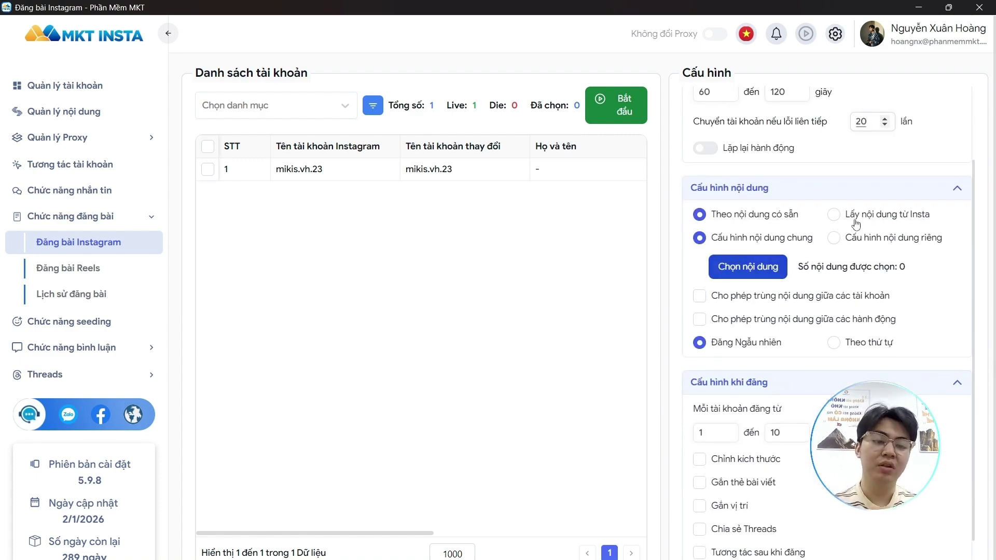
left_click(834, 216)
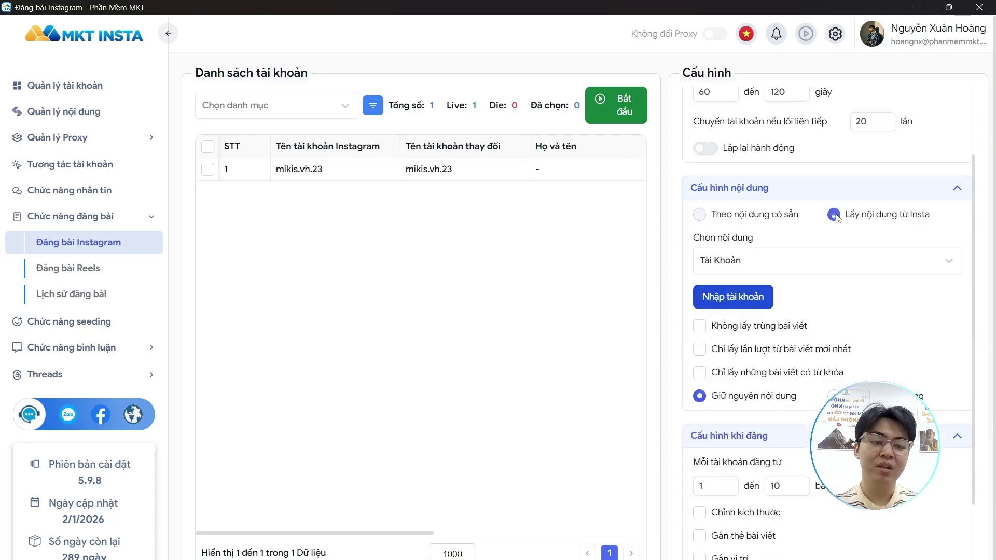
left_click(794, 265)
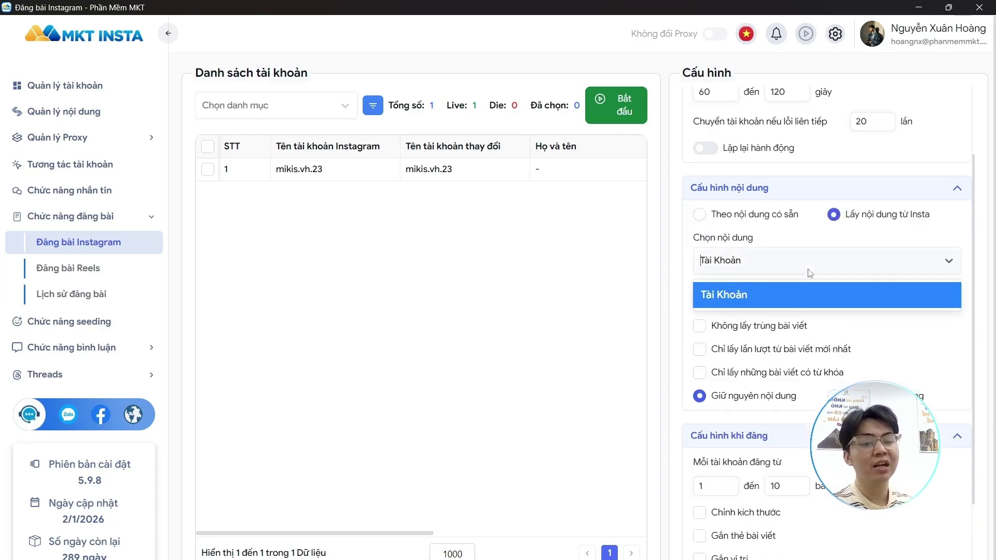
left_click(811, 274)
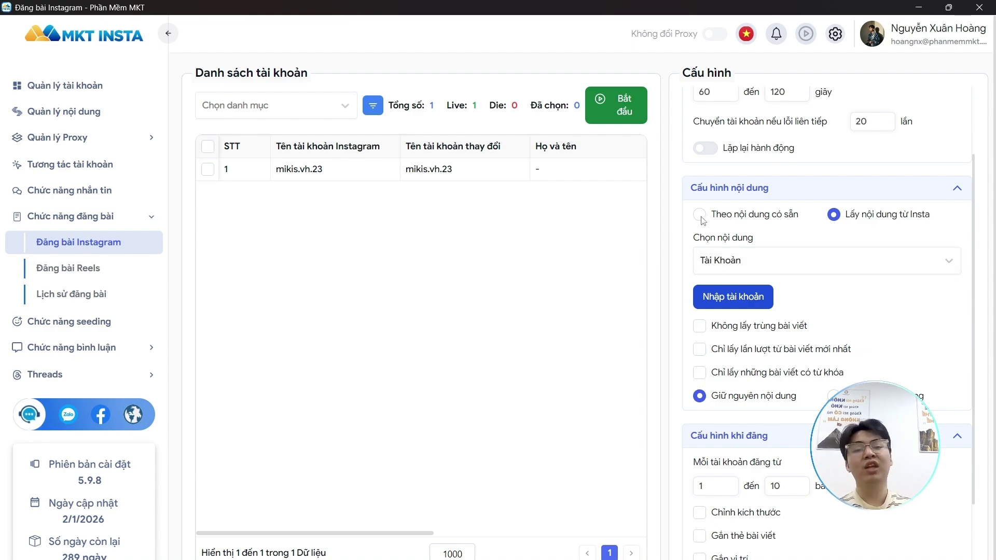
left_click(702, 219)
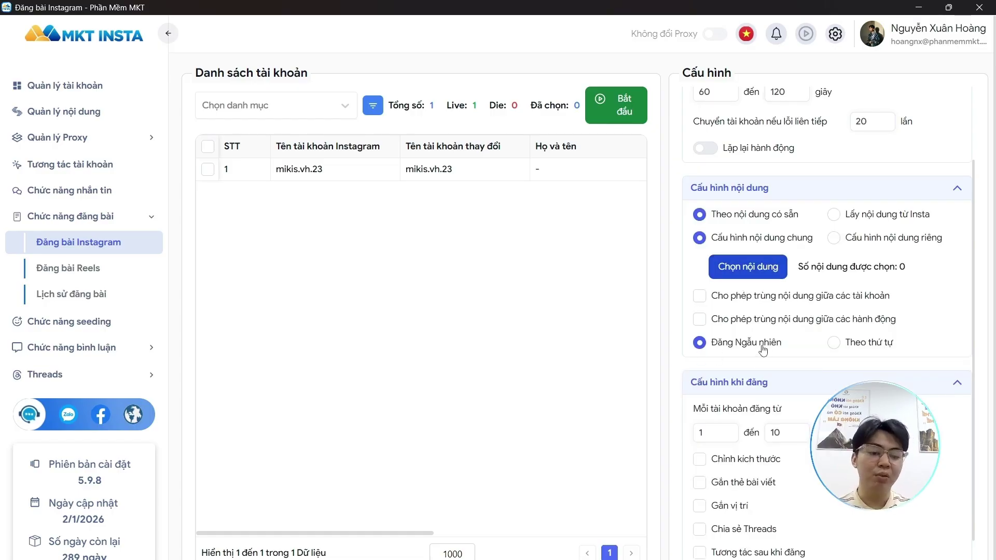
Step: Enable Chỉnh kích thước in the posting configuration and review its aspect ratios, keeping Gốc
scroll(763, 347, "down", 1)
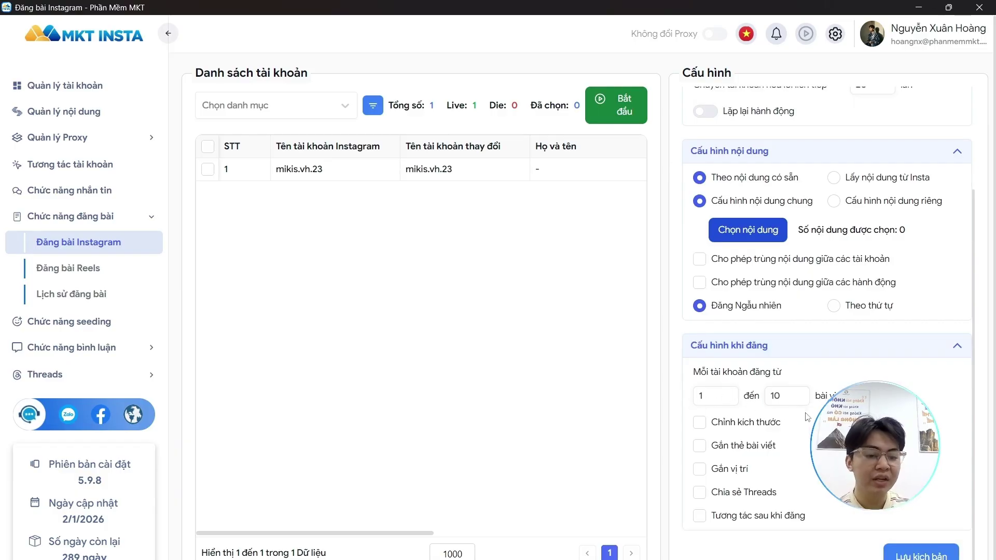
left_click(704, 422)
scroll(747, 445, "down", 1)
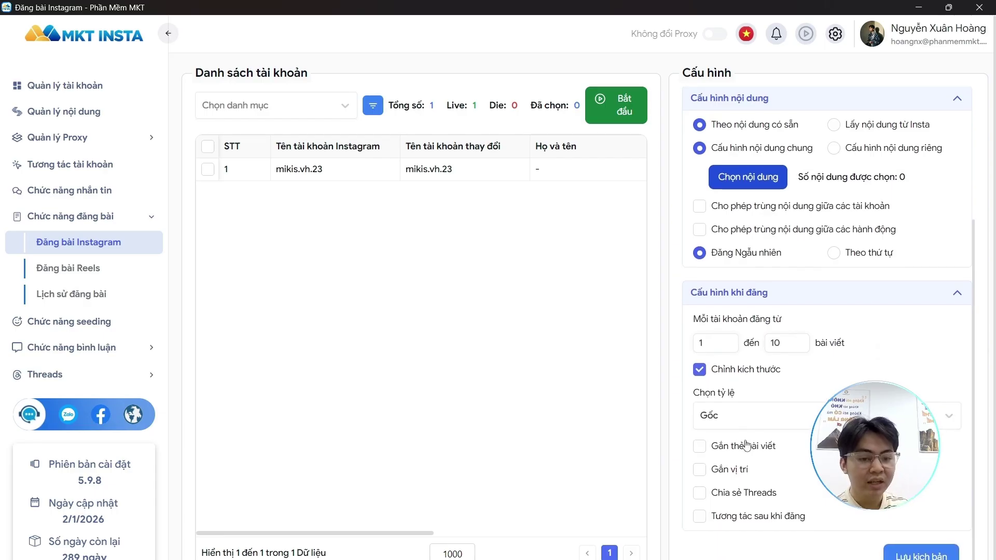
left_click(754, 413)
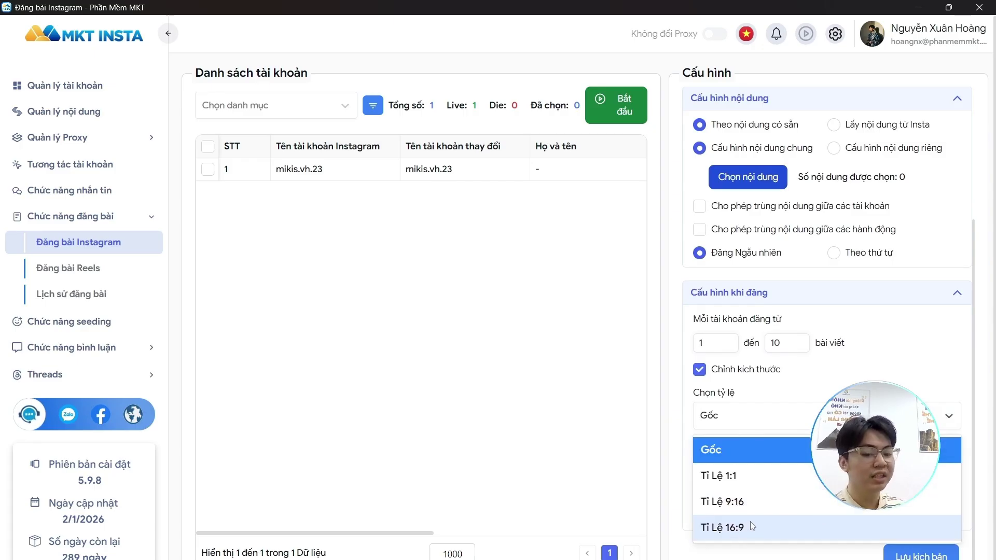
left_click(779, 419)
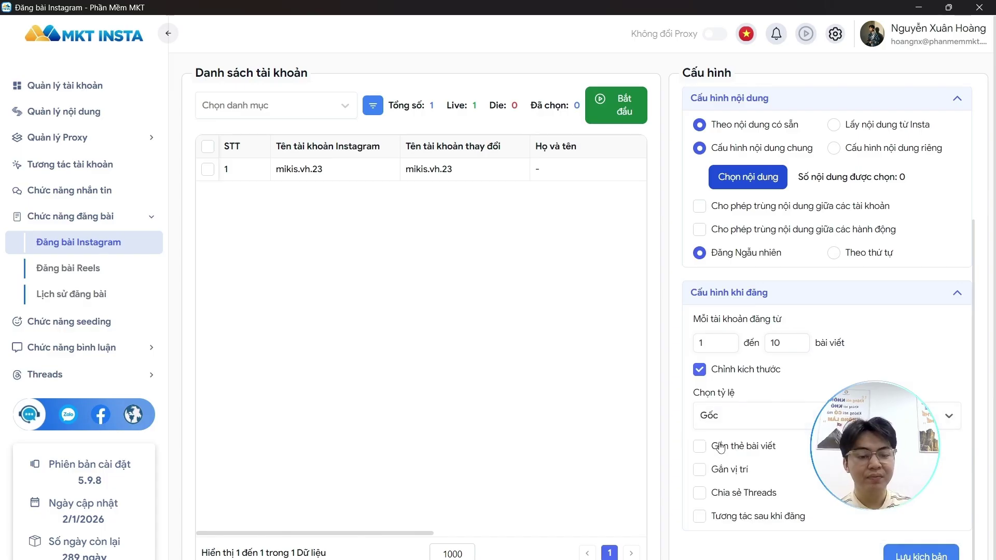
Step: Enable post tagging (Gắn thẻ bài viết) and location tagging (Gắn vị trí) for the Instagram posts
left_click(703, 447)
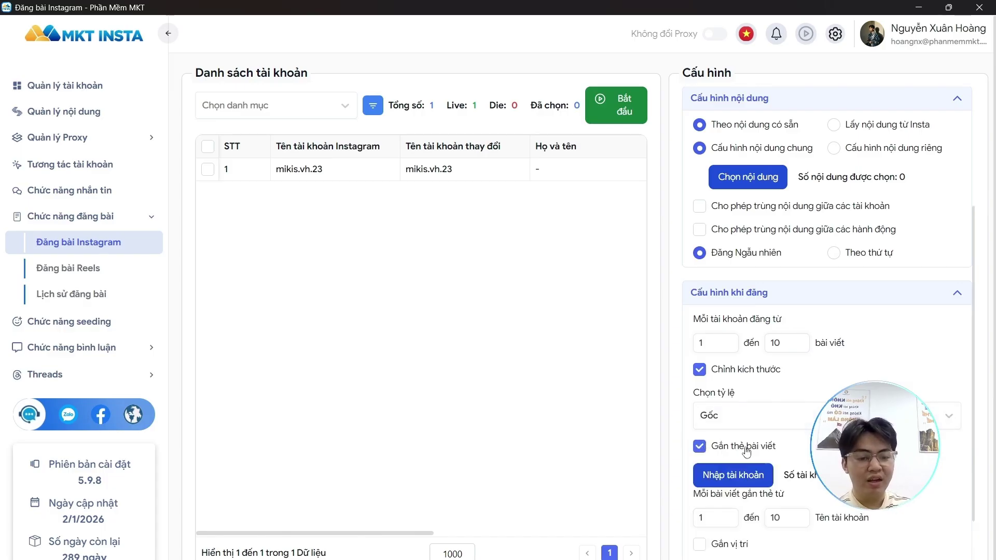
scroll(773, 451, "down", 2)
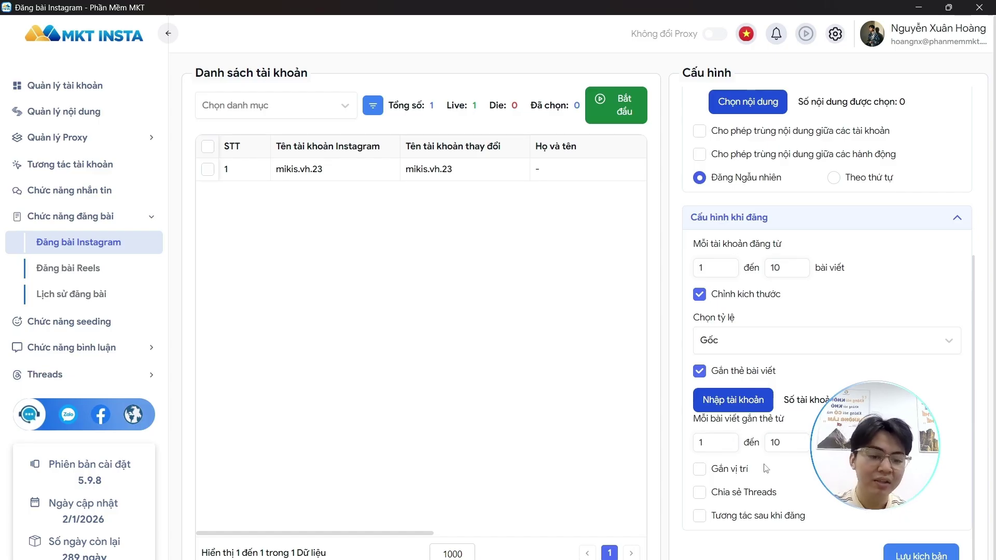
left_click(700, 470)
scroll(816, 485, "down", 2)
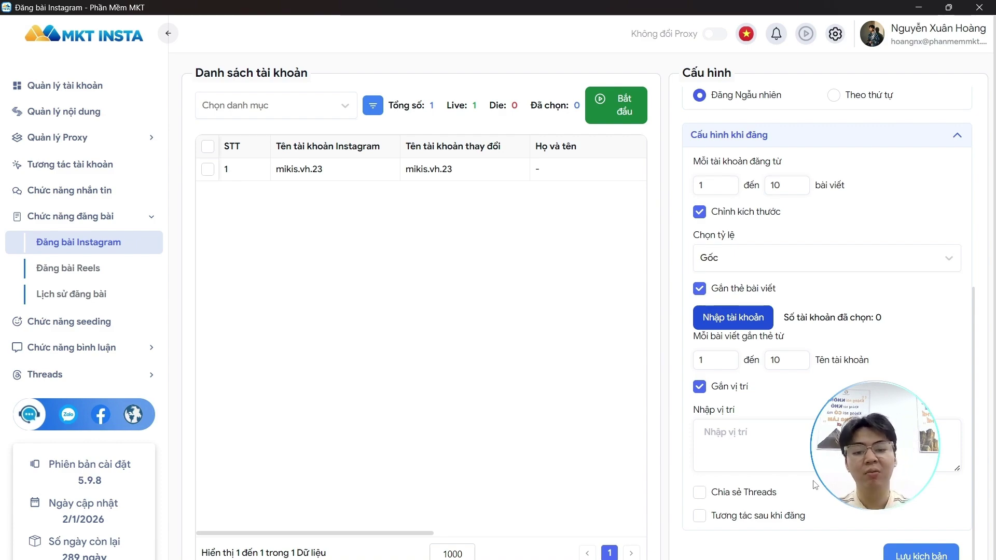
Step: Enable sharing to Threads and interaction after posting, including both liking and commenting on the post
left_click(700, 493)
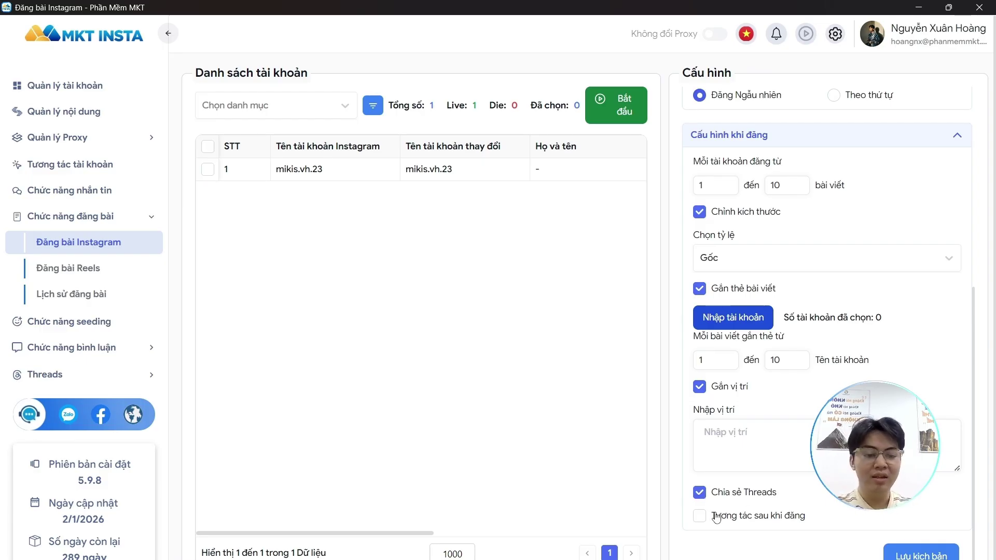
left_click(700, 516)
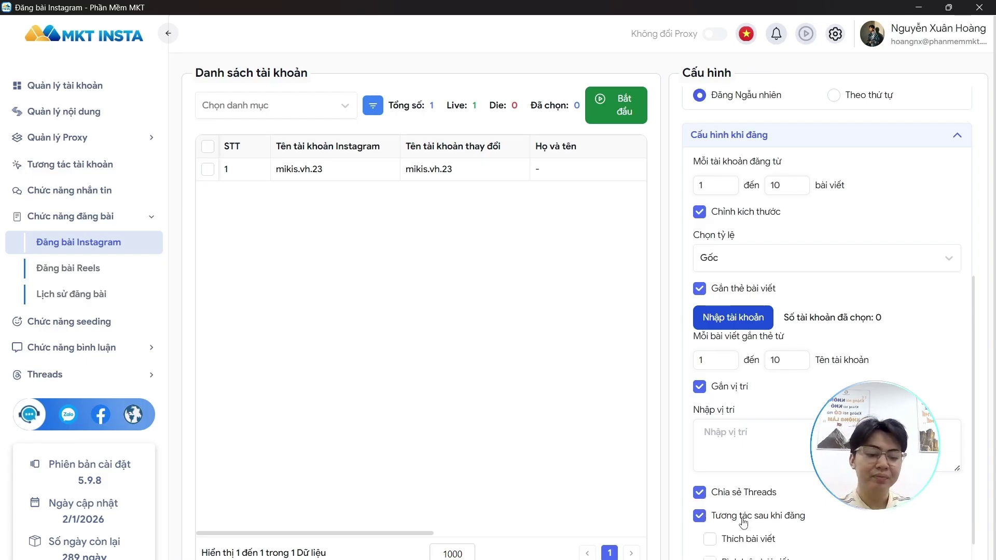
scroll(742, 521, "down", 1)
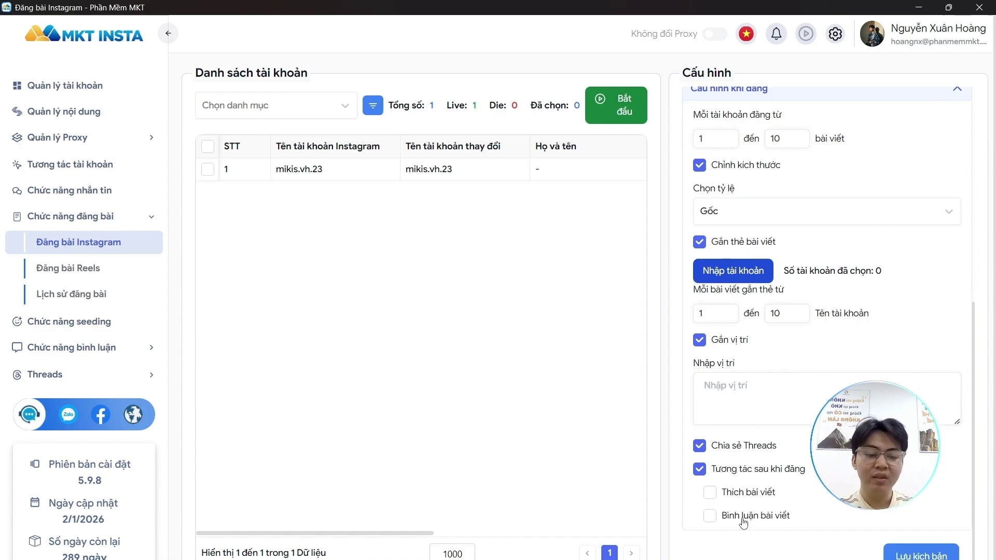
left_click(710, 493)
left_click(710, 515)
scroll(727, 482, "down", 2)
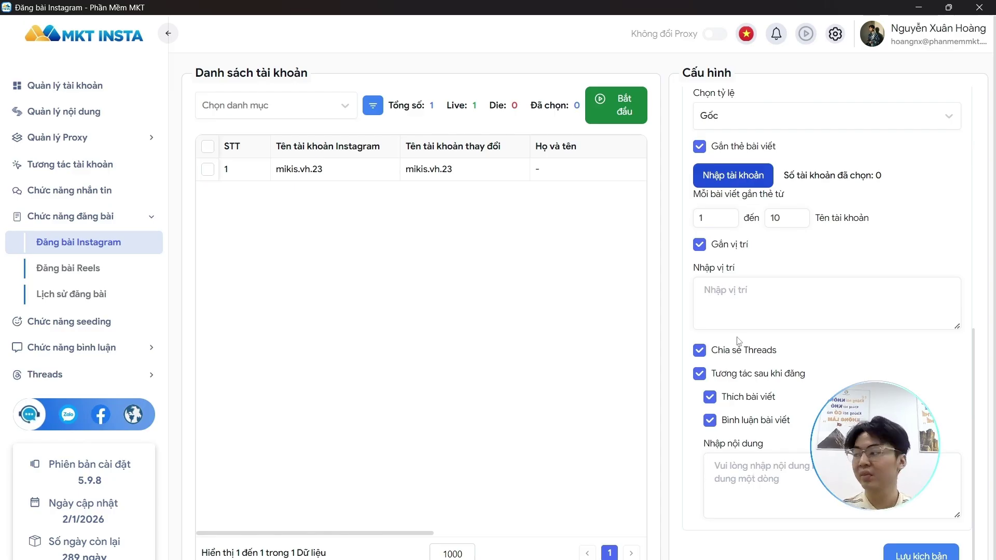
Step: Review the Instagram posting configuration and switch to the Reels posting function (Đăng bài Reels)
scroll(777, 362, "up", 8)
scroll(777, 361, "down", 5)
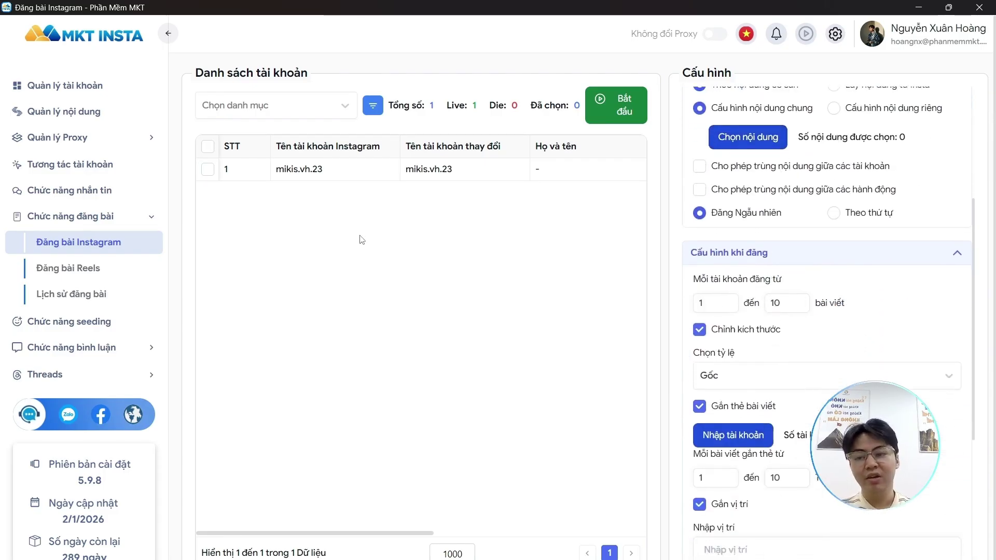
left_click(133, 272)
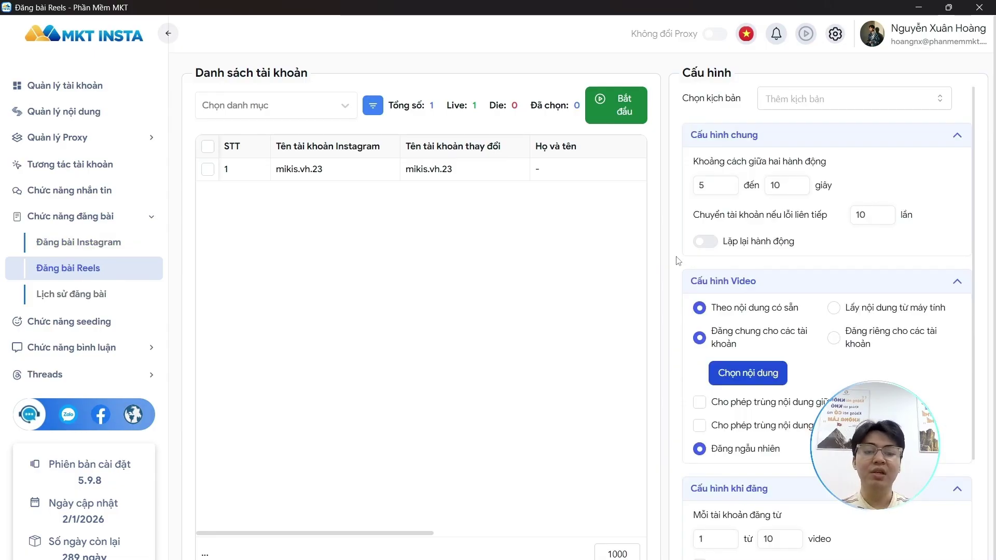
Step: For Reels posting, set the action interval to 60–120 seconds and account switching after 20 consecutive errors
left_click(717, 185)
key("BackSpace")
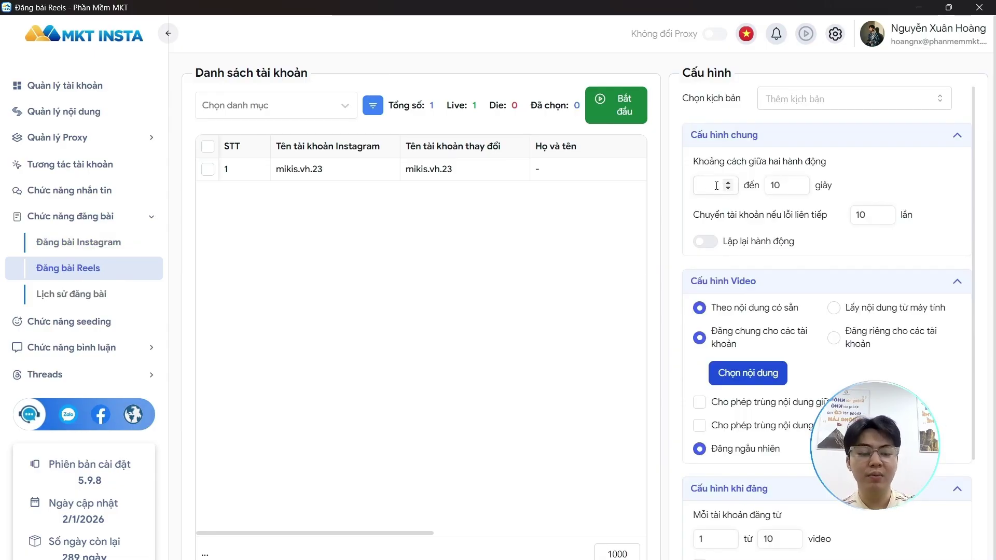
type("60")
left_click(783, 185)
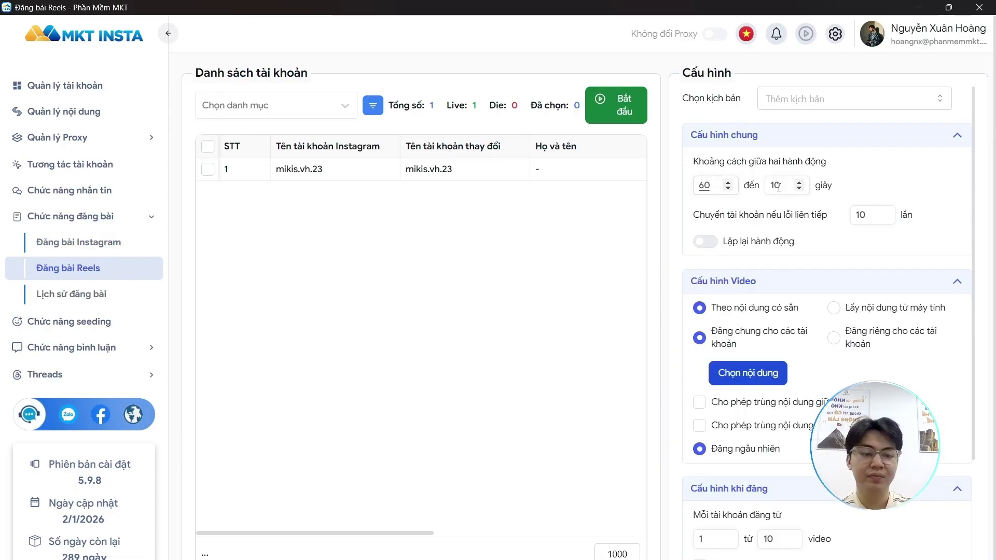
key("BackSpace")
type("20")
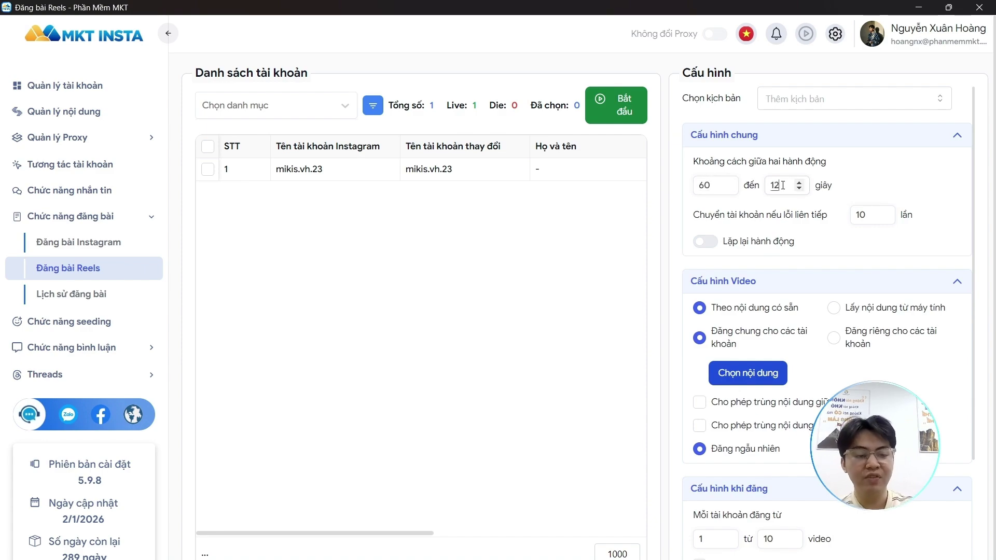
left_click(873, 213)
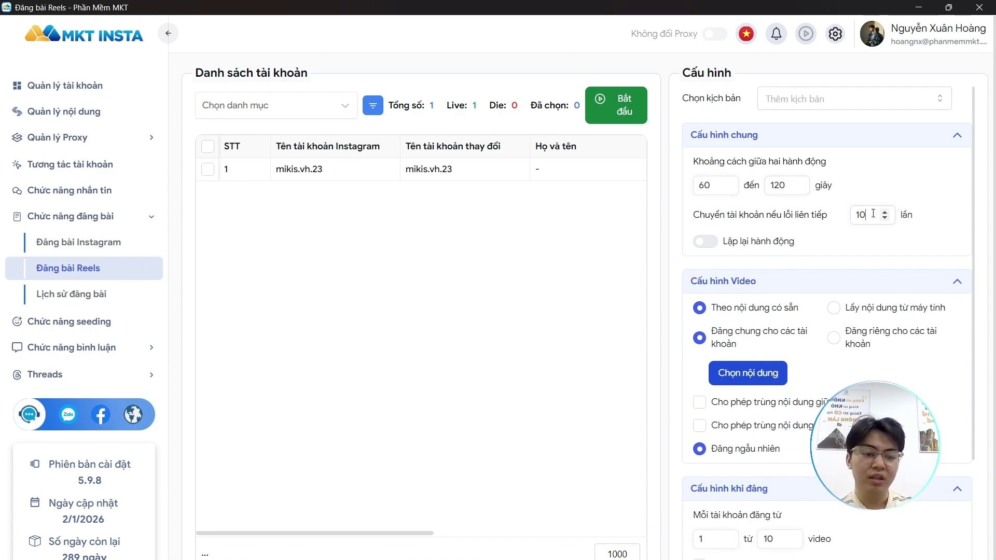
key("BackSpace")
type("20")
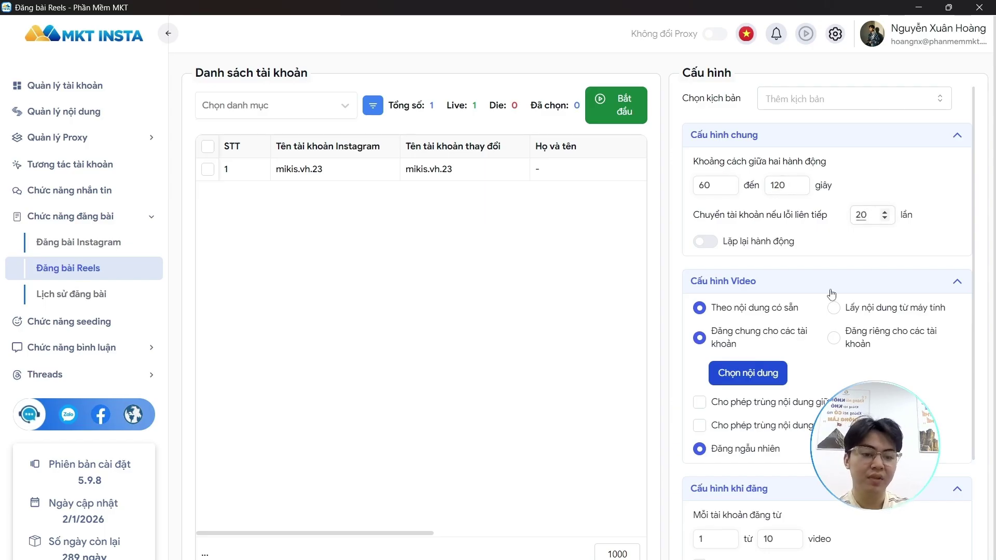
scroll(827, 311, "down", 2)
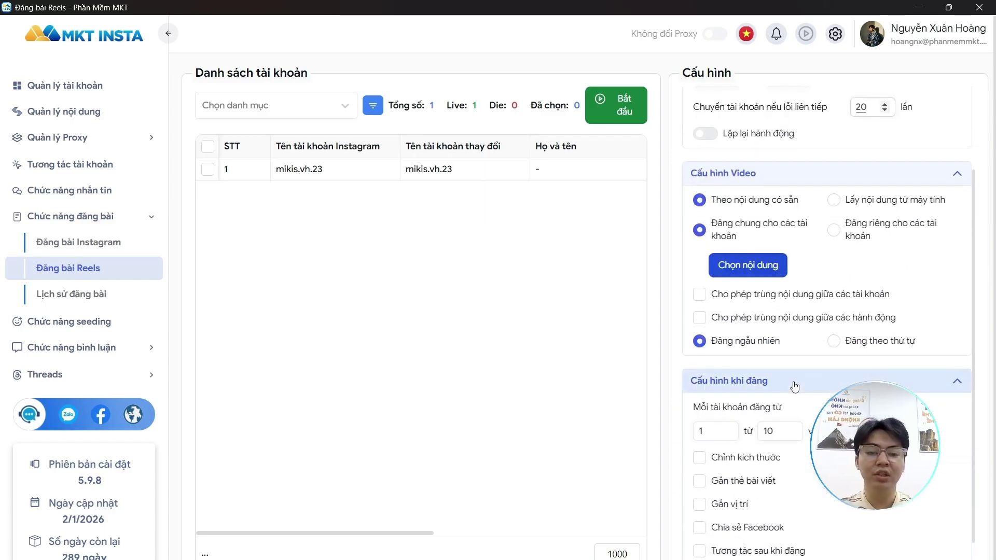
scroll(794, 379, "down", 1)
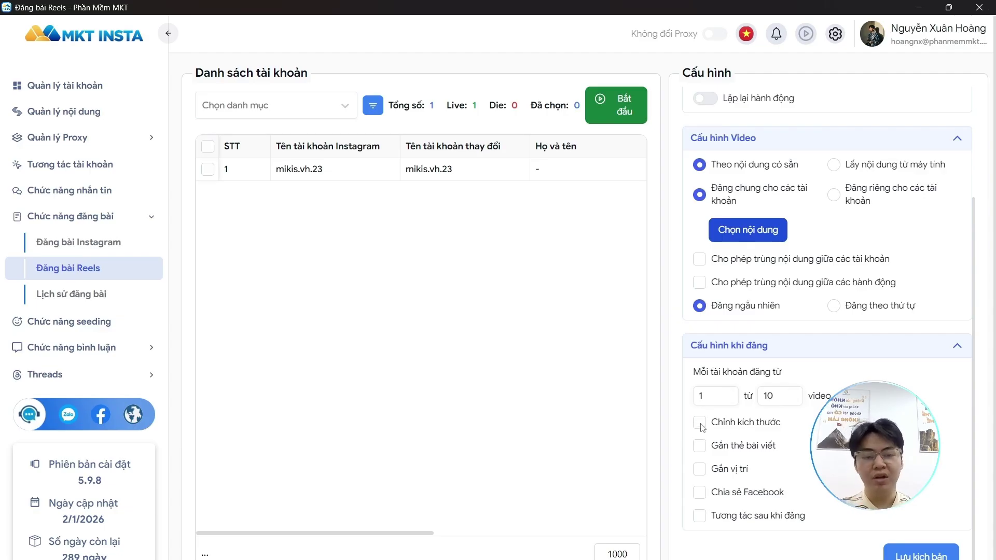
scroll(702, 427, "up", 1)
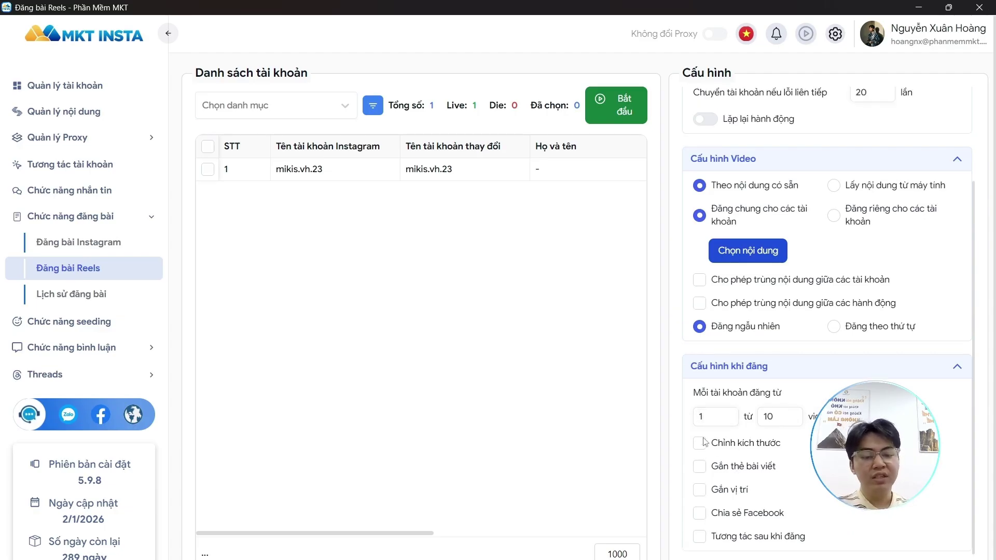
Step: Enable size adjustment (Chỉnh kích thước) for the Reels videos and keep the aspect ratio at Gốc
left_click(704, 442)
scroll(745, 436, "down", 3)
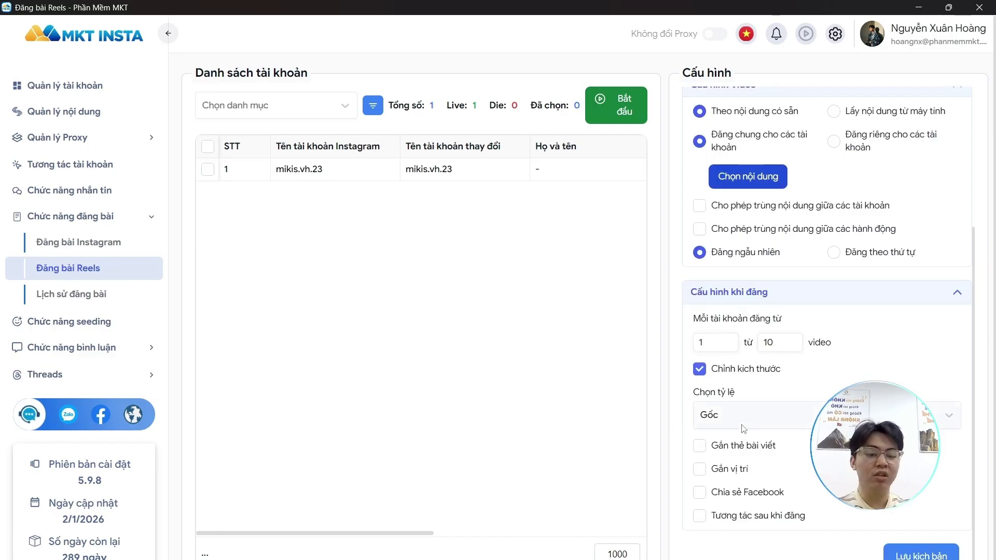
left_click(743, 426)
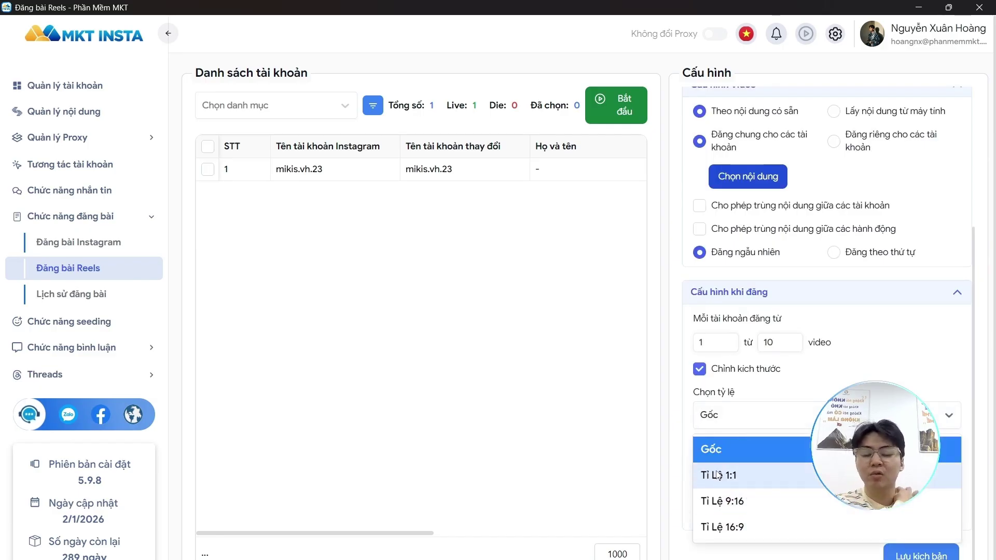
left_click(842, 366)
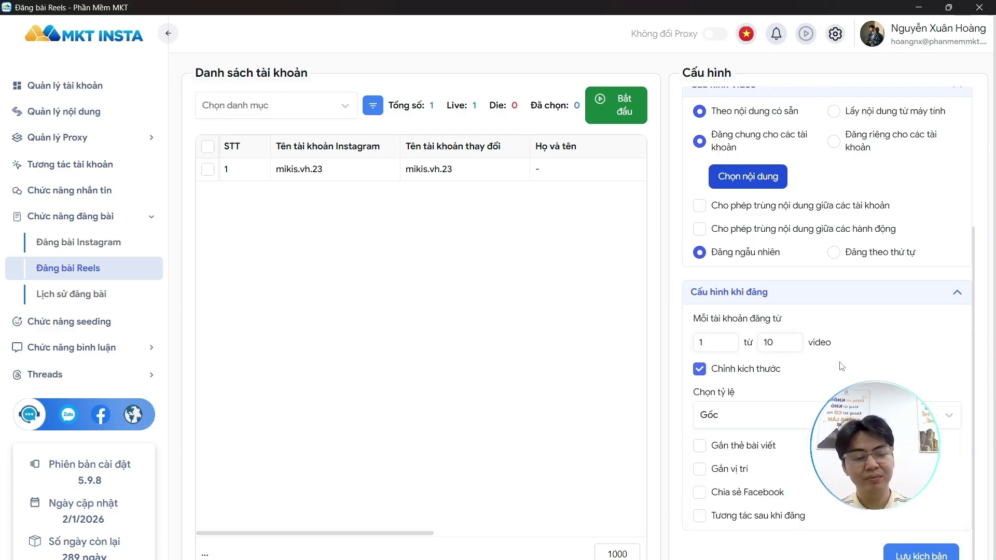
Step: Enable post tagging (Gắn thẻ bài viết) and location tagging (Gắn vị trí) for the Reels videos
left_click(705, 446)
scroll(777, 464, "down", 1)
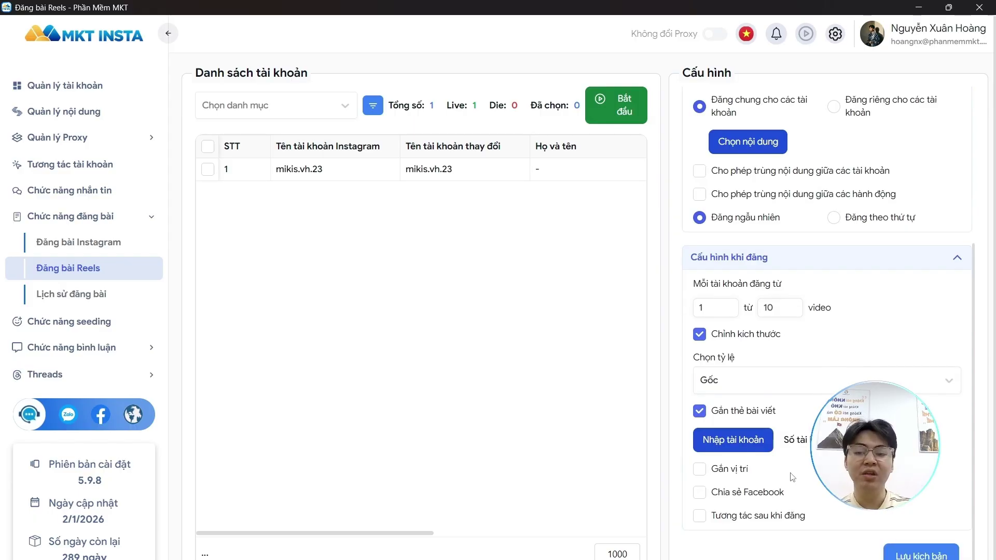
left_click(705, 474)
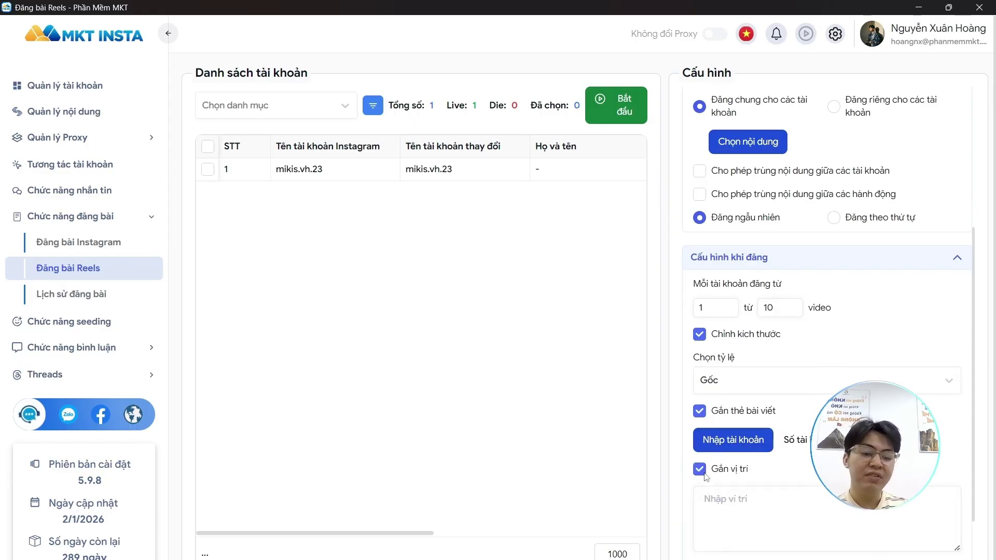
scroll(706, 477, "down", 2)
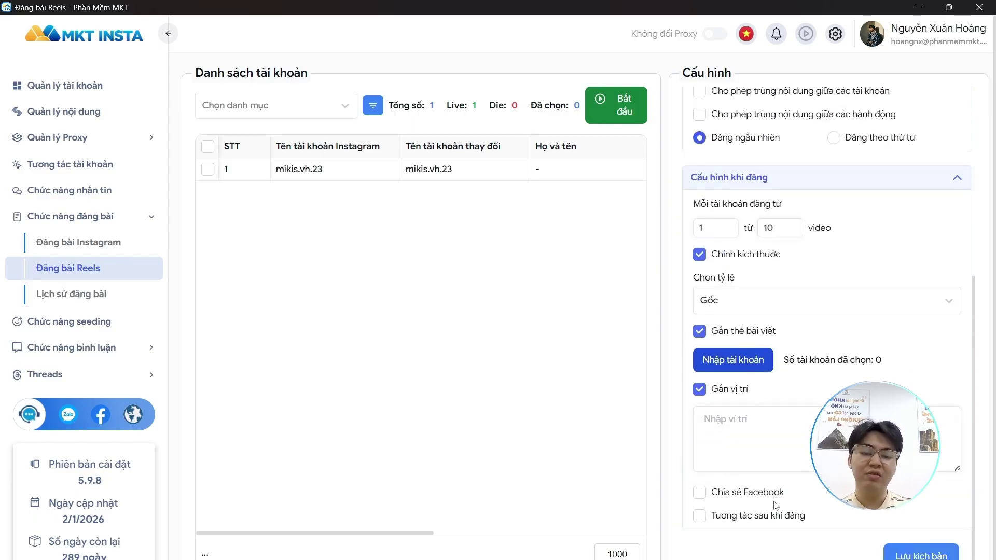
Step: Enable sharing Reels to Facebook and interaction after posting, including both liking and commenting on the post
left_click(700, 493)
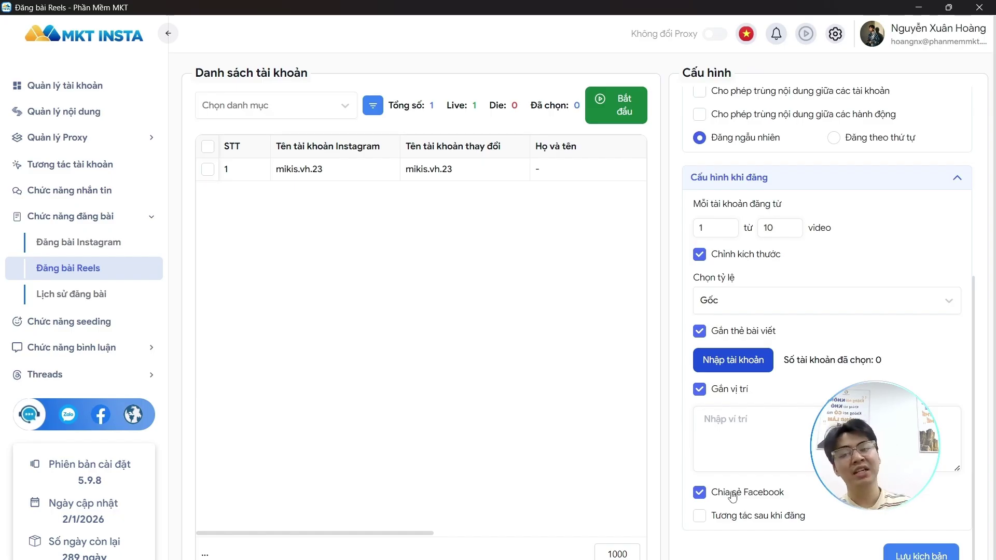
left_click(700, 516)
scroll(707, 514, "down", 1)
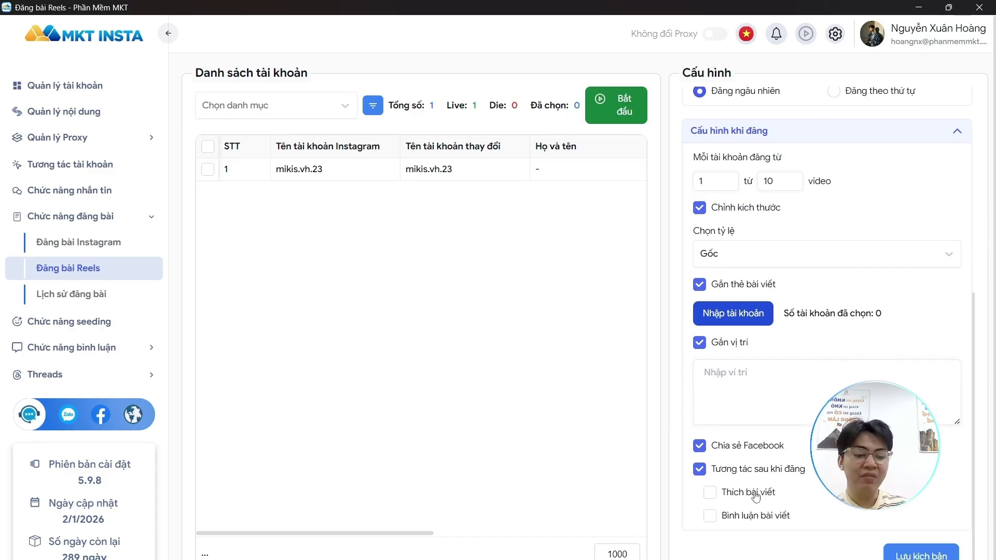
left_click(710, 492)
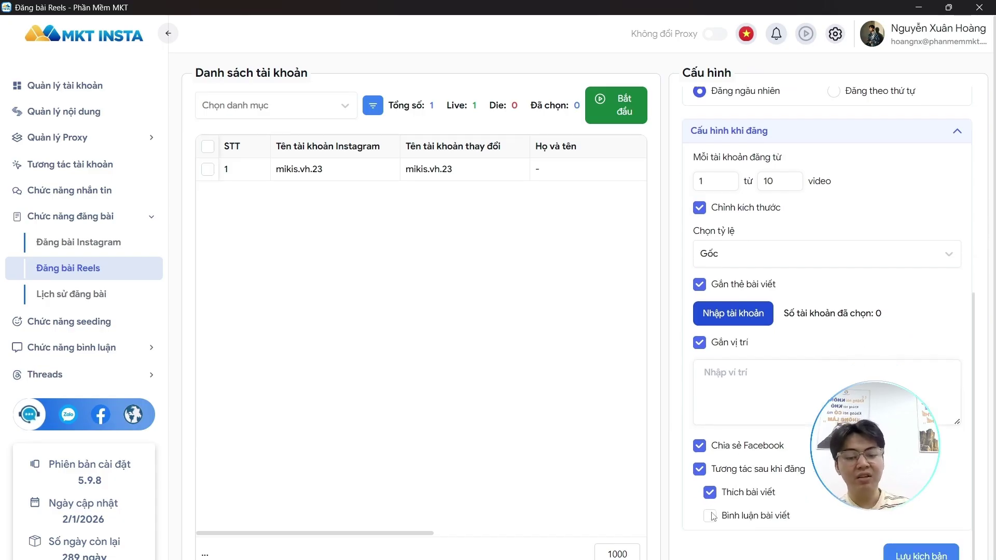
left_click(711, 517)
scroll(759, 487, "down", 2)
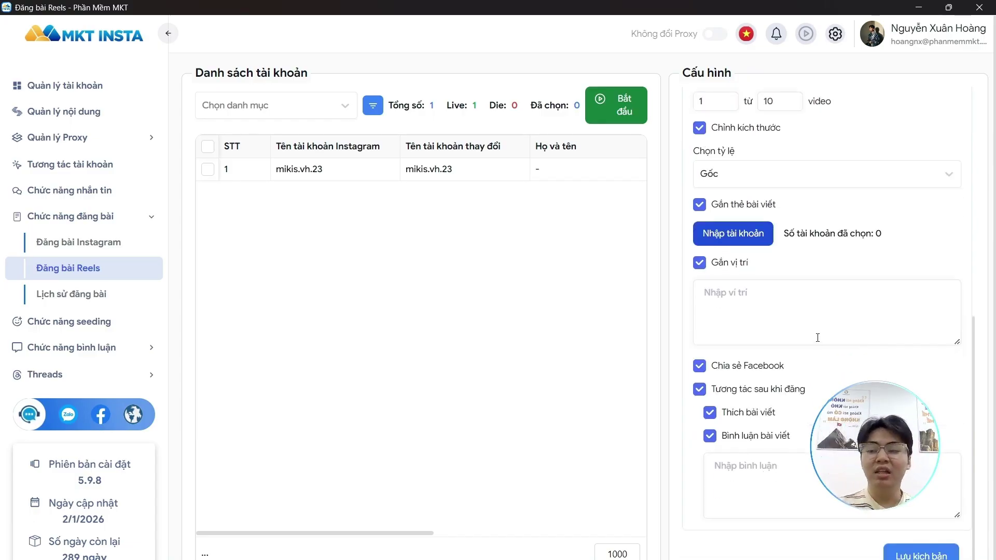
Step: Open the posting history (Lịch sử đăng bài), and return to the Instagram posting function (Đăng bài Instagram)
left_click(77, 292)
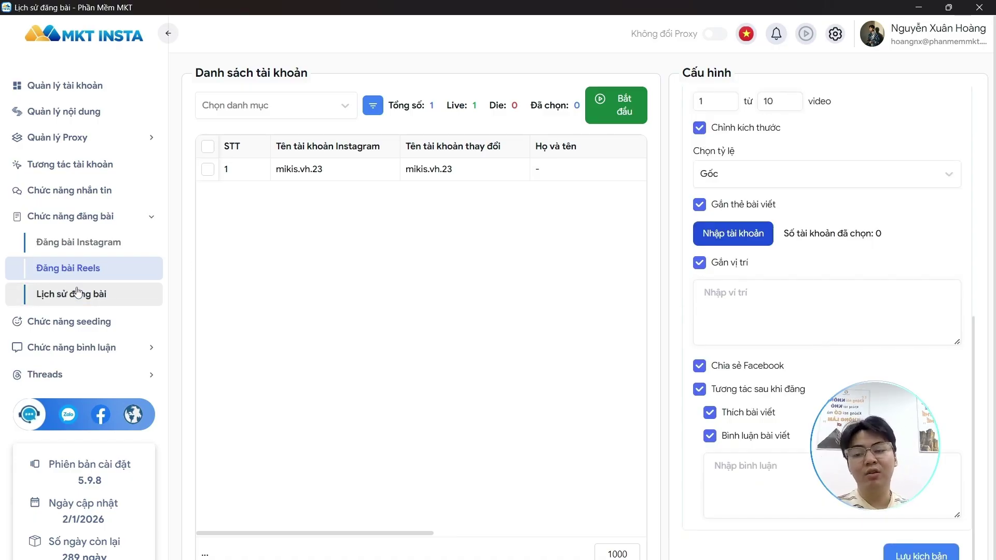
left_click(103, 253)
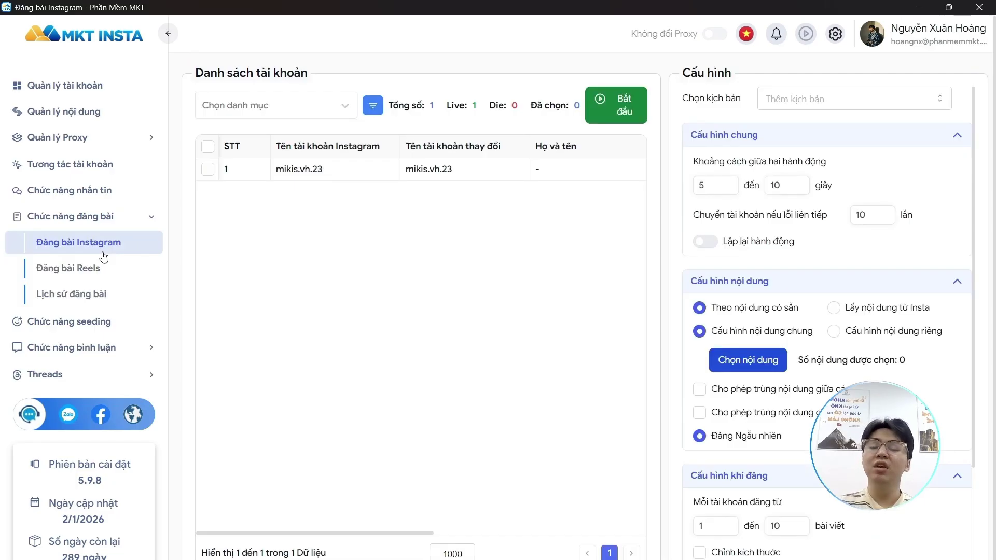